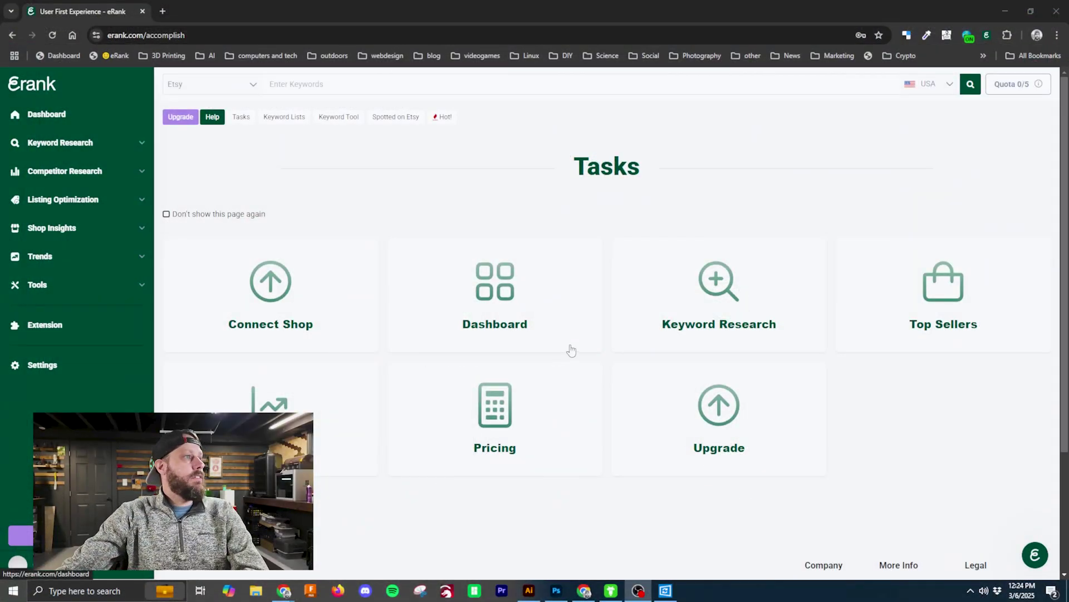
- Switch from the Keyword Tool to its new beta version via the 'Try it out now' banner
{"action": "left_click", "coordinate": [65, 143]}
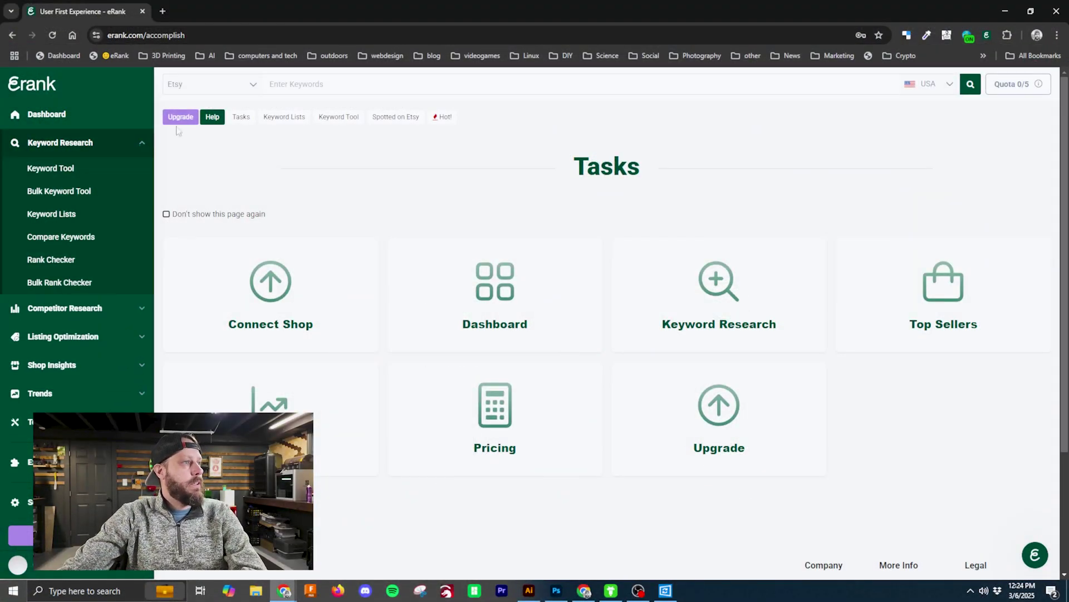
{"action": "left_click", "coordinate": [132, 169]}
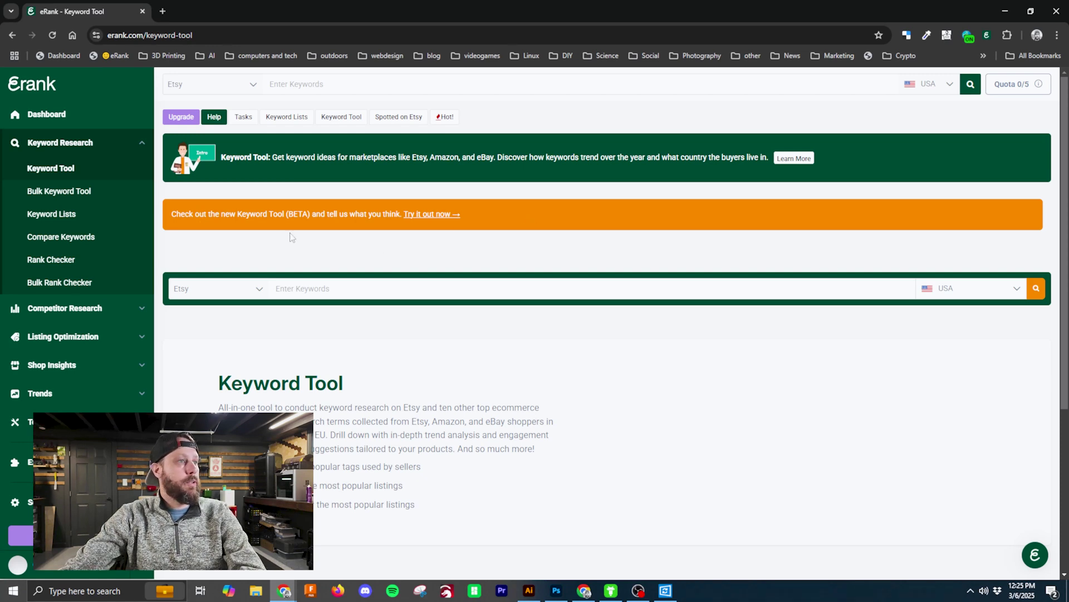
{"action": "left_click", "coordinate": [442, 217]}
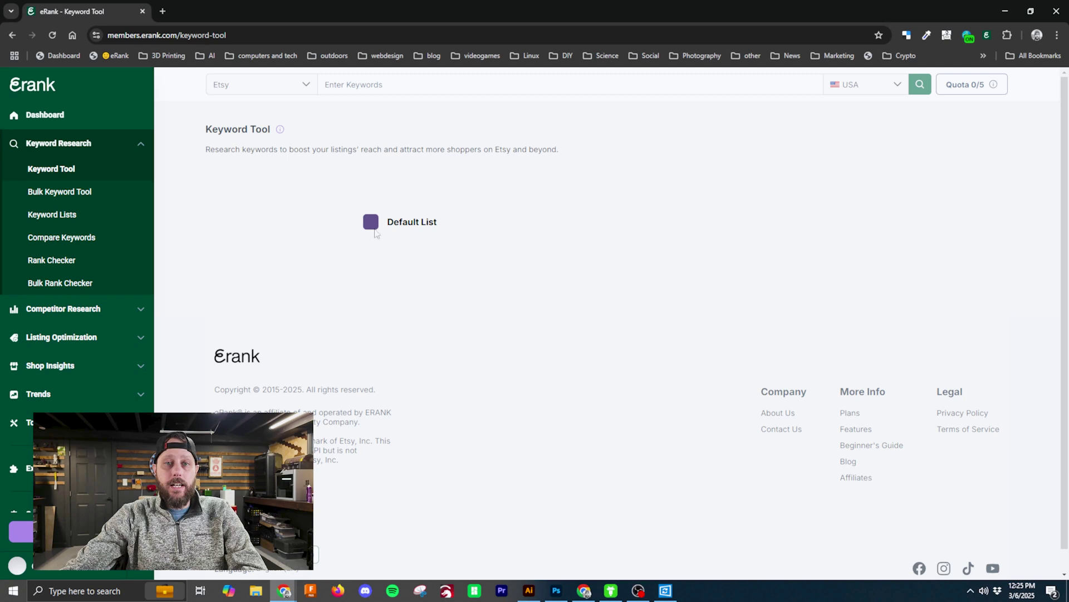
- Search 'personalized easter basket' and review its 841 searches, 872 clicks, 22,735 competition, trend and country charts
{"action": "left_click", "coordinate": [430, 85]}
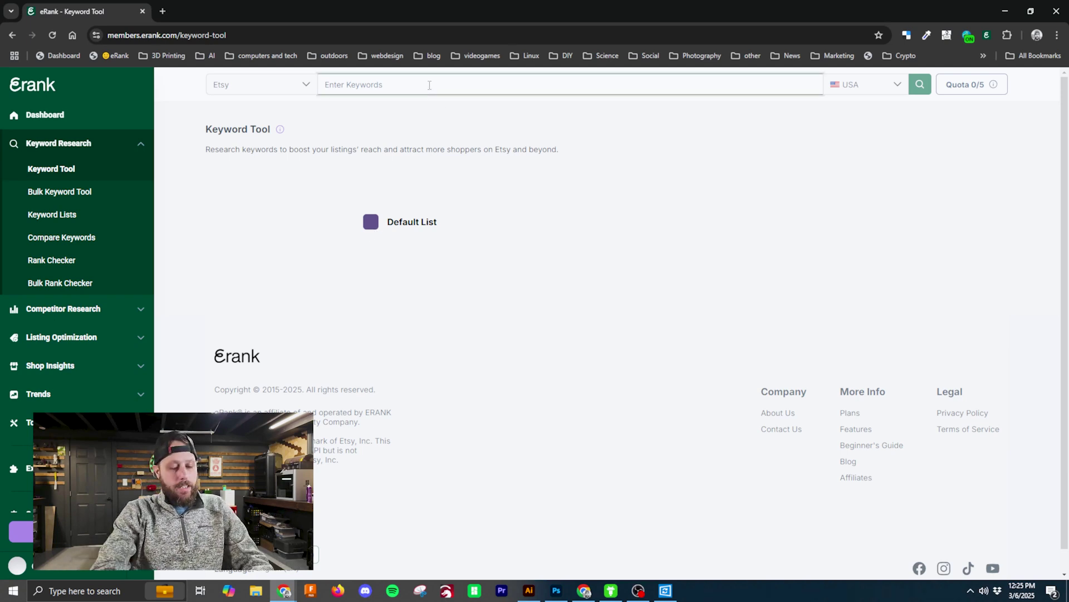
{"action": "type", "text": "personalized easter basket"}
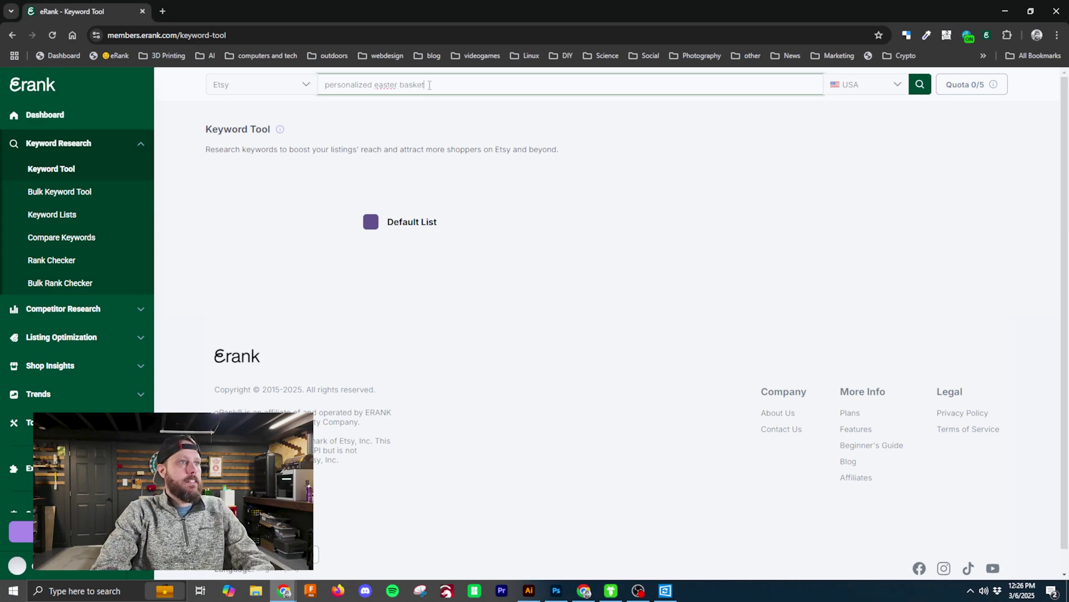
{"action": "key", "text": "Return"}
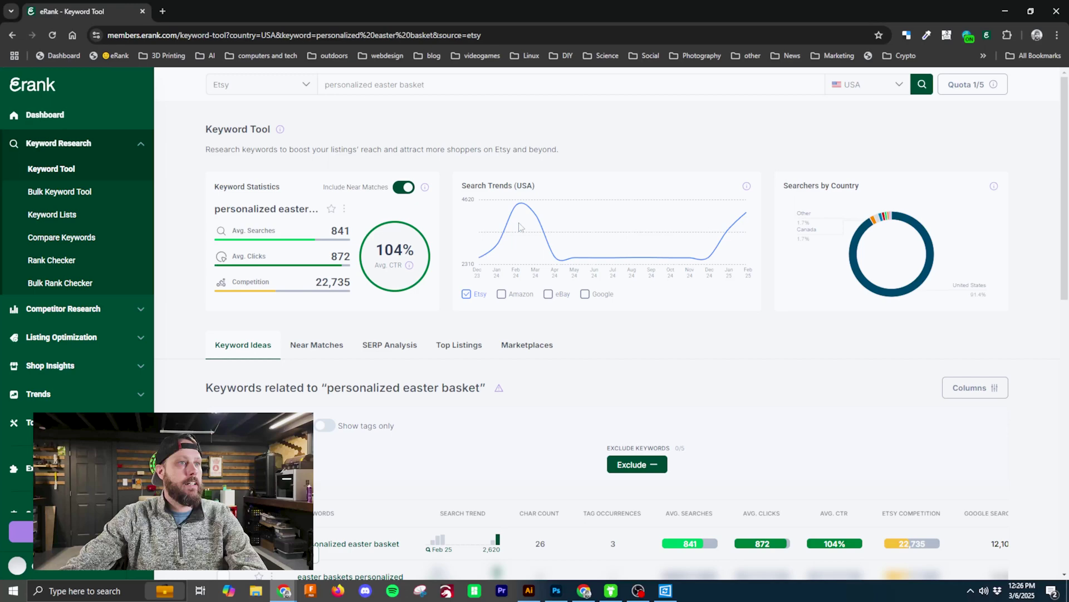
{"action": "mouse_move", "coordinate": [519, 209]}
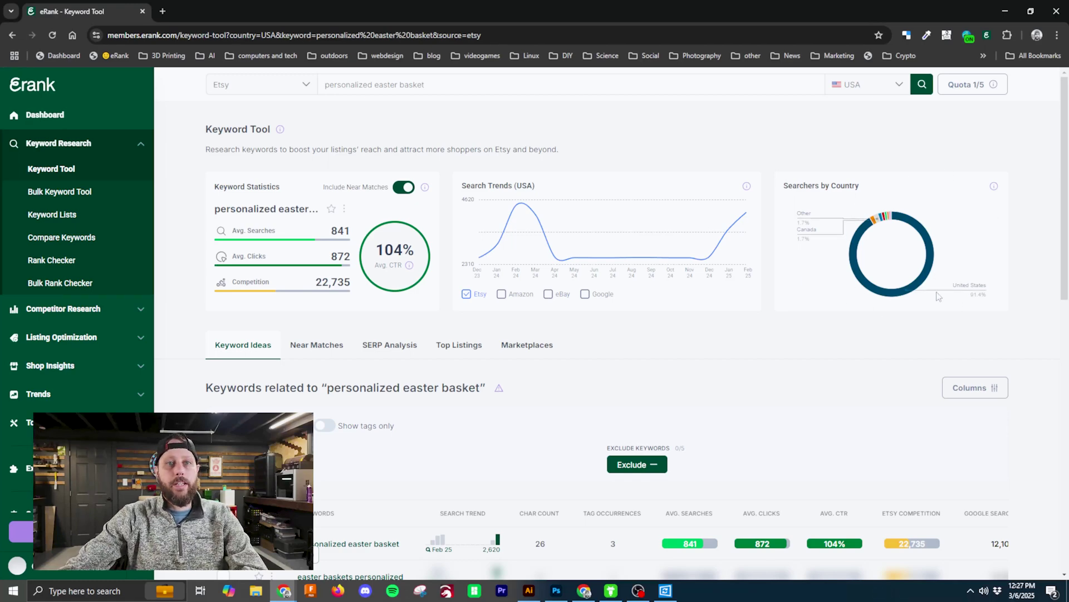
{"action": "mouse_move", "coordinate": [935, 267]}
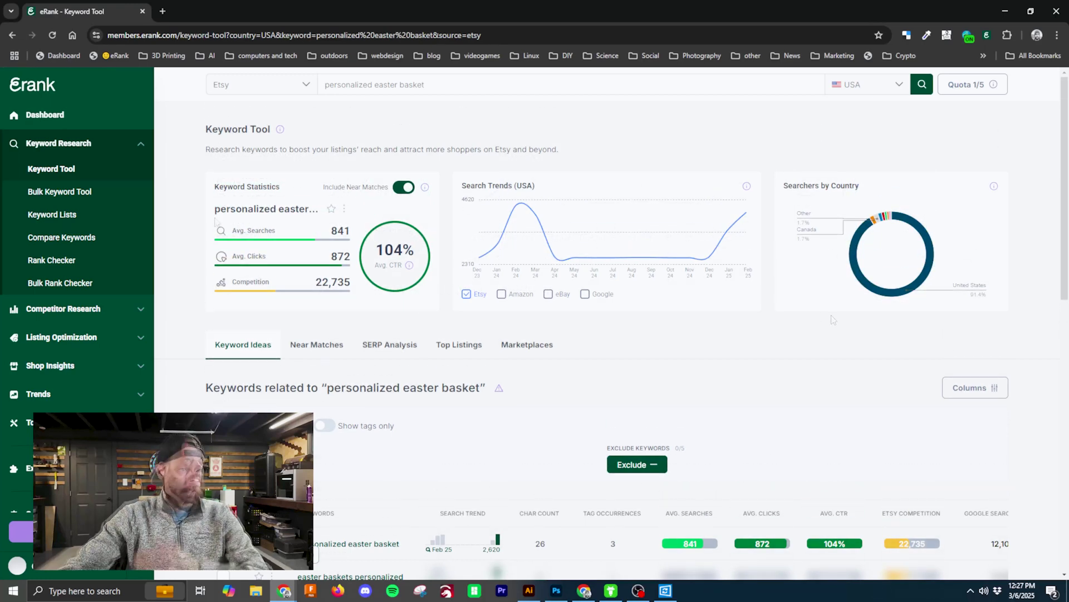
- Browse the 148 keyword ideas through pages 2 and 3 to page 4, results 31–40
{"action": "scroll", "coordinate": [217, 219], "scroll_direction": "down", "scroll_amount": 3}
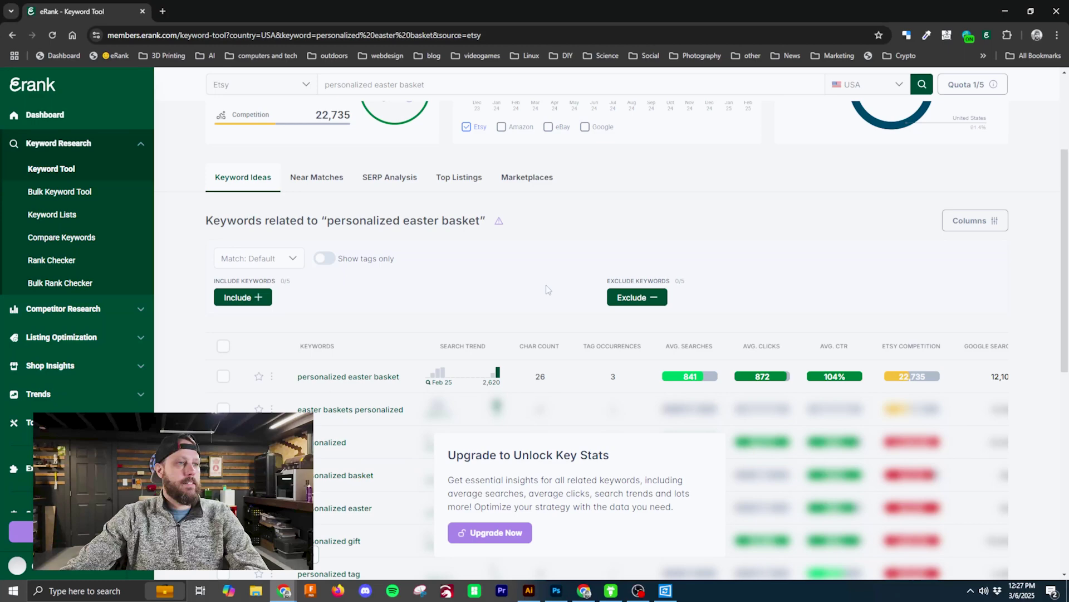
{"action": "scroll", "coordinate": [535, 286], "scroll_direction": "up", "scroll_amount": 2}
{"action": "scroll", "coordinate": [502, 273], "scroll_direction": "down", "scroll_amount": 4}
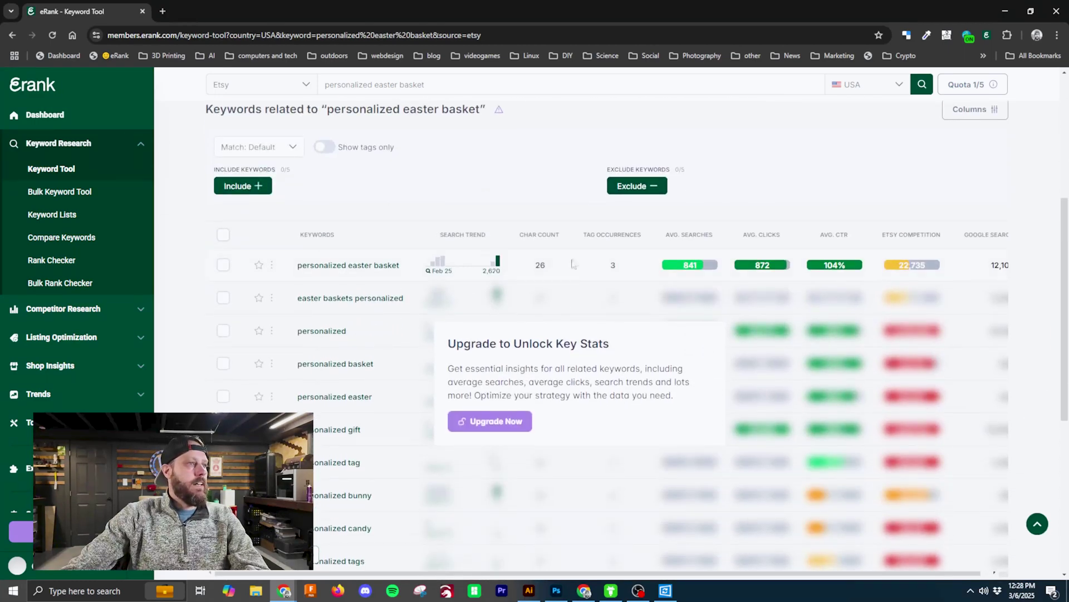
{"action": "scroll", "coordinate": [396, 243], "scroll_direction": "up", "scroll_amount": 1}
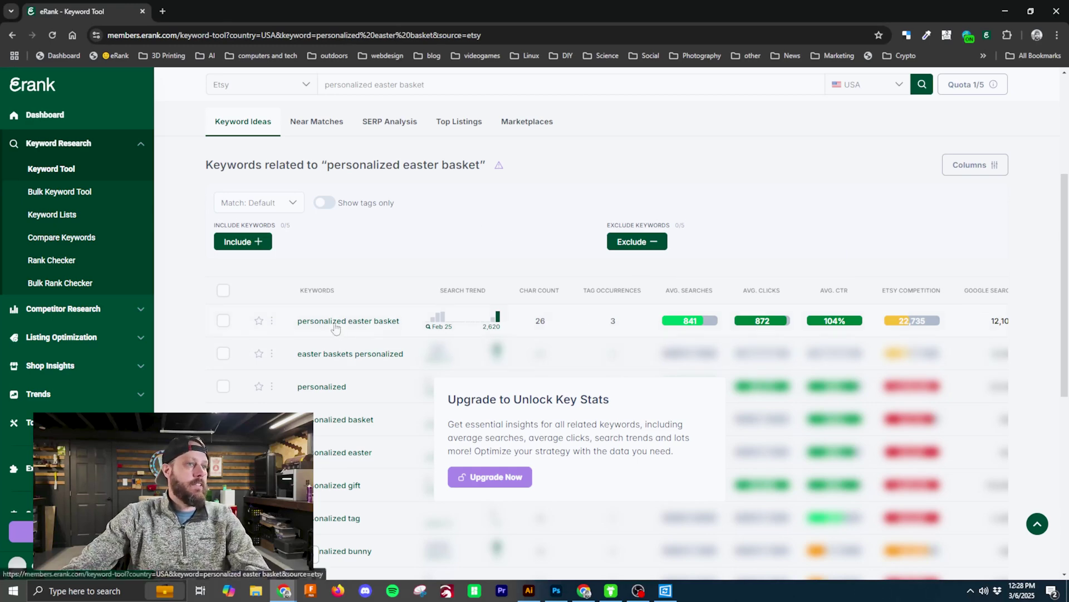
{"action": "scroll", "coordinate": [336, 325], "scroll_direction": "down", "scroll_amount": 1}
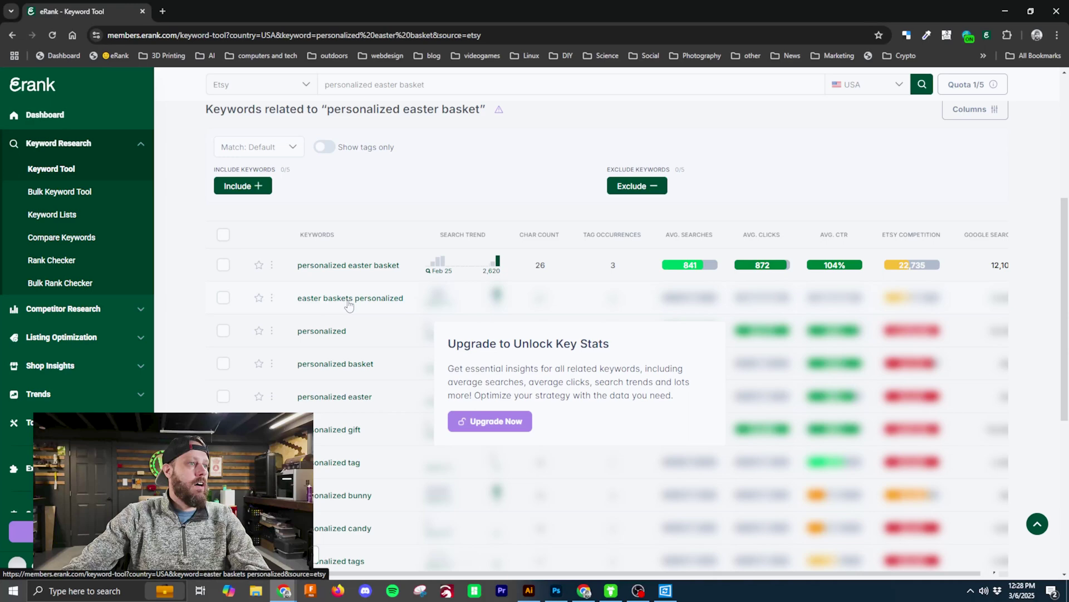
{"action": "scroll", "coordinate": [352, 303], "scroll_direction": "down", "scroll_amount": 1}
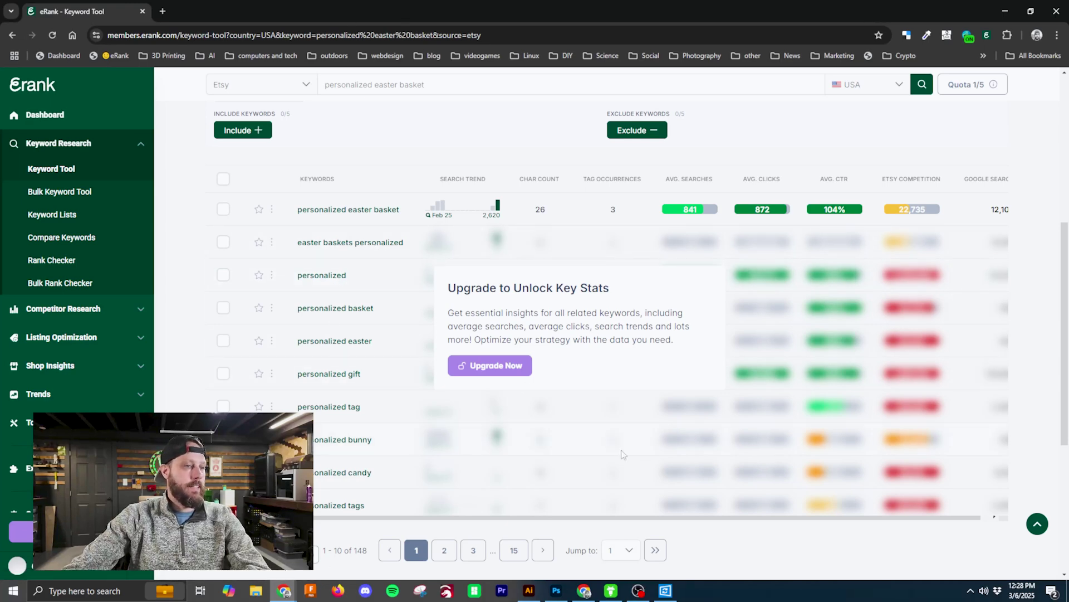
{"action": "left_click", "coordinate": [444, 552]}
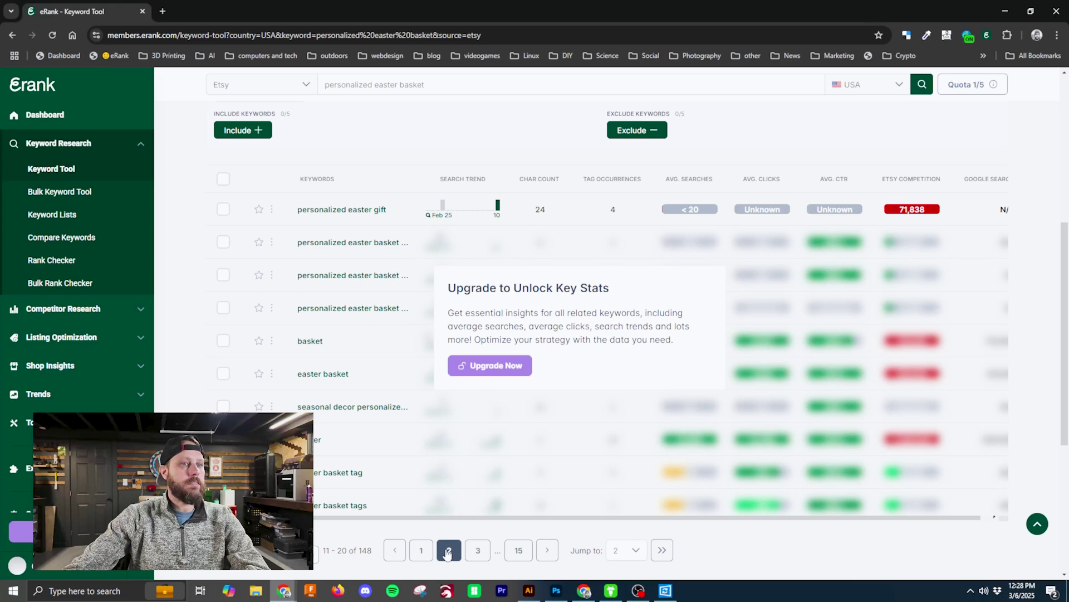
{"action": "left_click", "coordinate": [474, 550]}
{"action": "left_click", "coordinate": [504, 549]}
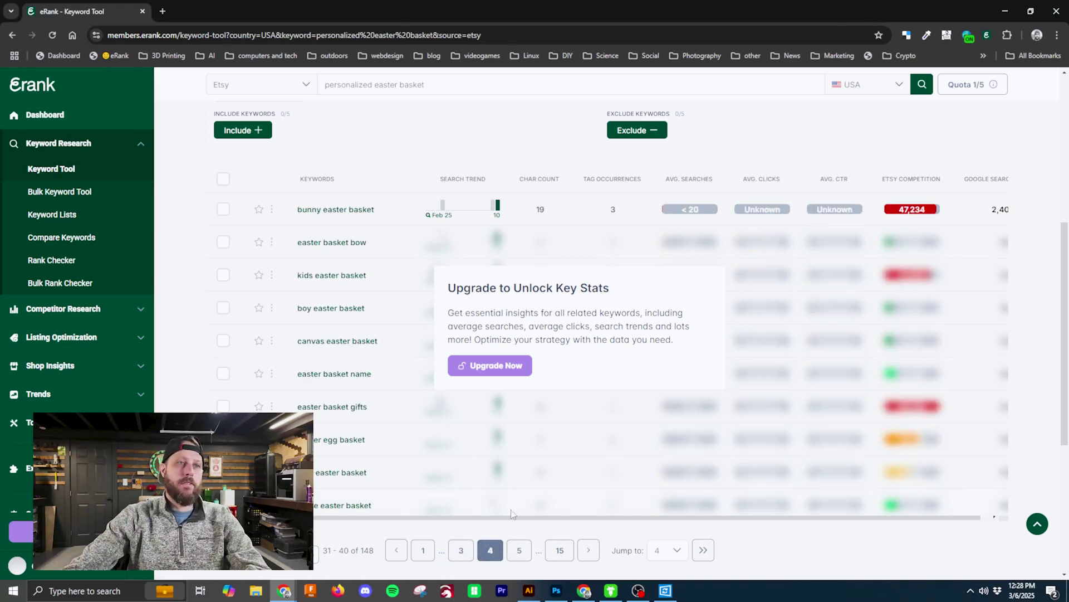
{"action": "scroll", "coordinate": [389, 277], "scroll_direction": "up", "scroll_amount": 5}
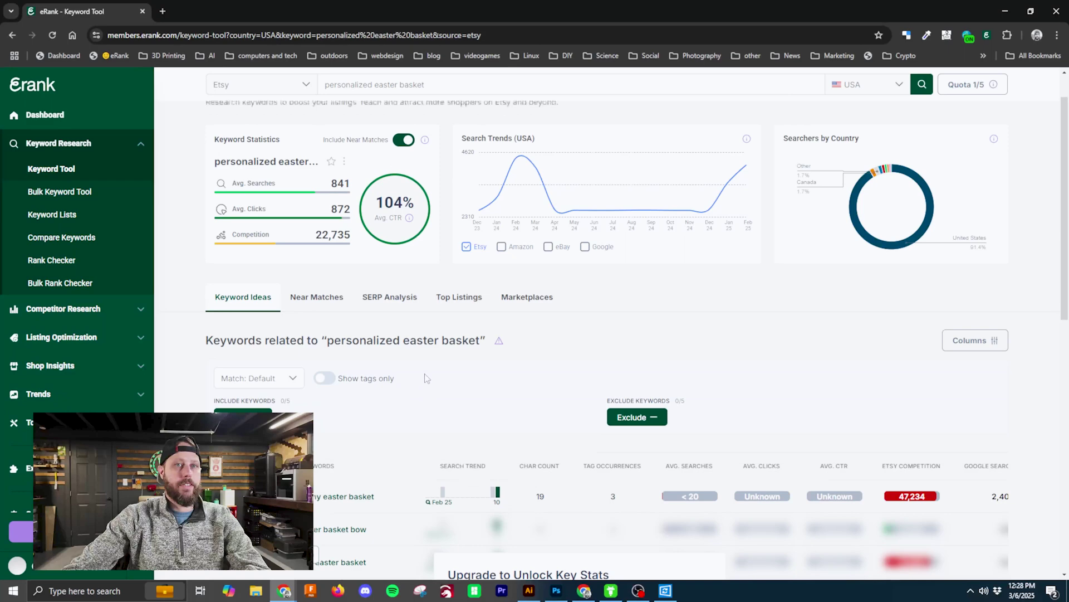
{"action": "scroll", "coordinate": [384, 426], "scroll_direction": "down", "scroll_amount": 1}
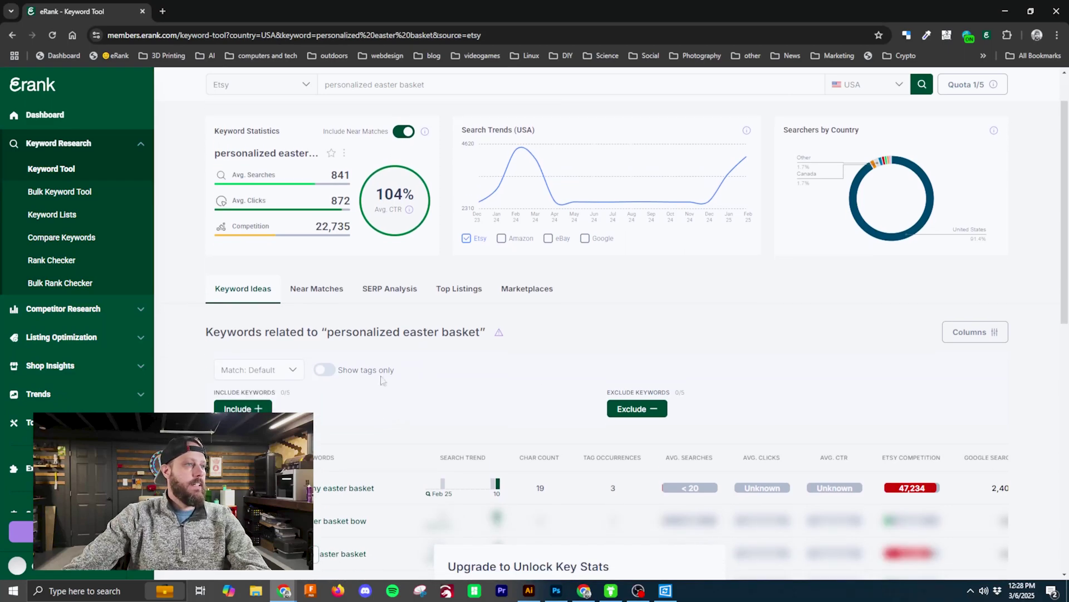
- View the five near-match keywords, topped by 528 searches, 561 clicks and 20,348 competition
{"action": "left_click", "coordinate": [316, 289]}
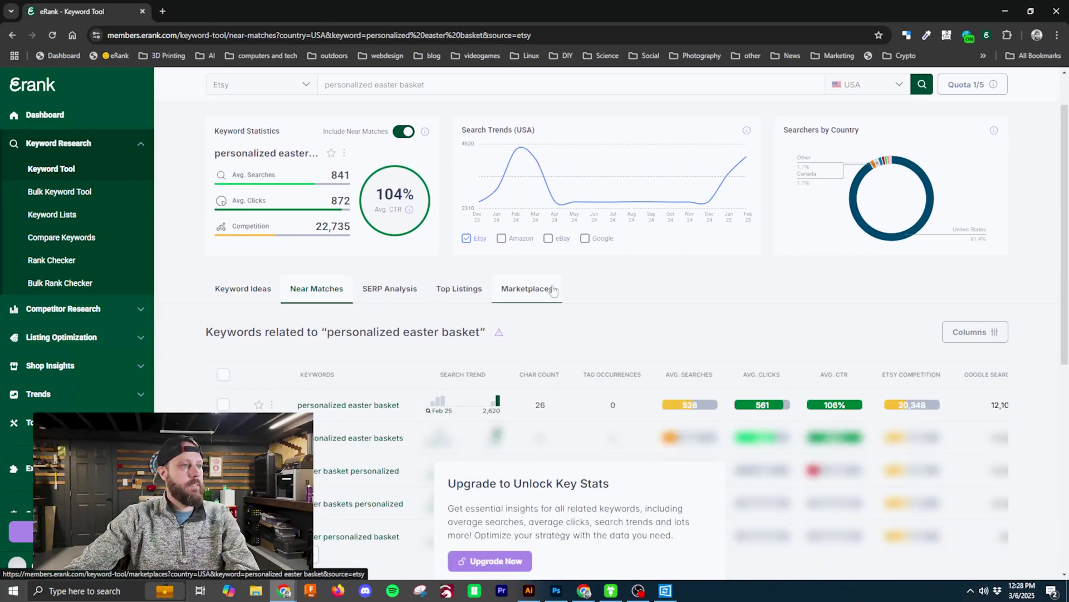
{"action": "scroll", "coordinate": [381, 362], "scroll_direction": "down", "scroll_amount": 2}
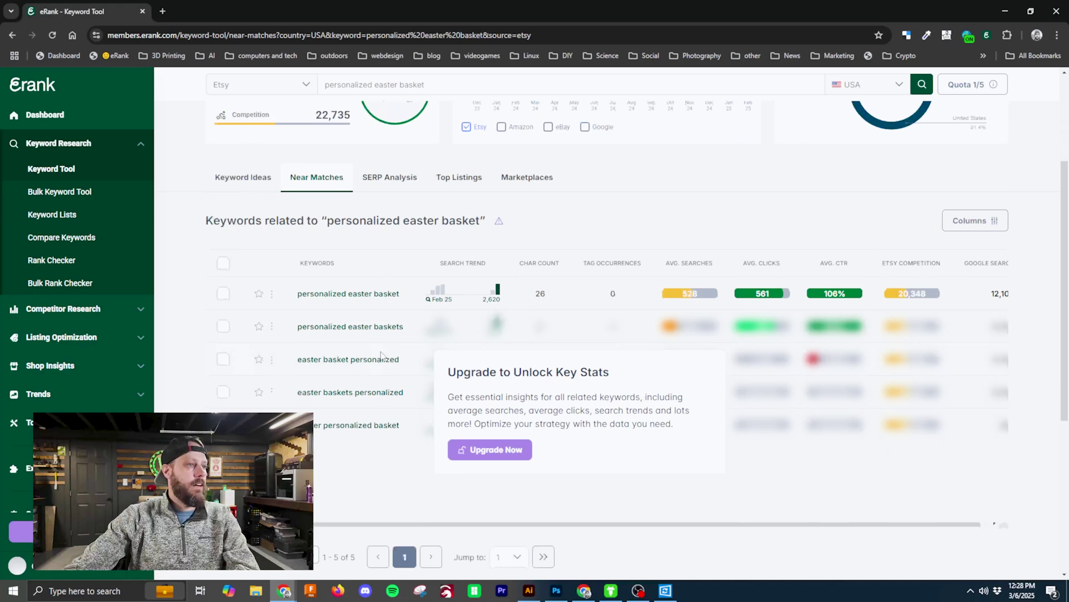
{"action": "left_click", "coordinate": [399, 184]}
{"action": "scroll", "coordinate": [534, 307], "scroll_direction": "down", "scroll_amount": 5}
{"action": "scroll", "coordinate": [529, 309], "scroll_direction": "up", "scroll_amount": 8}
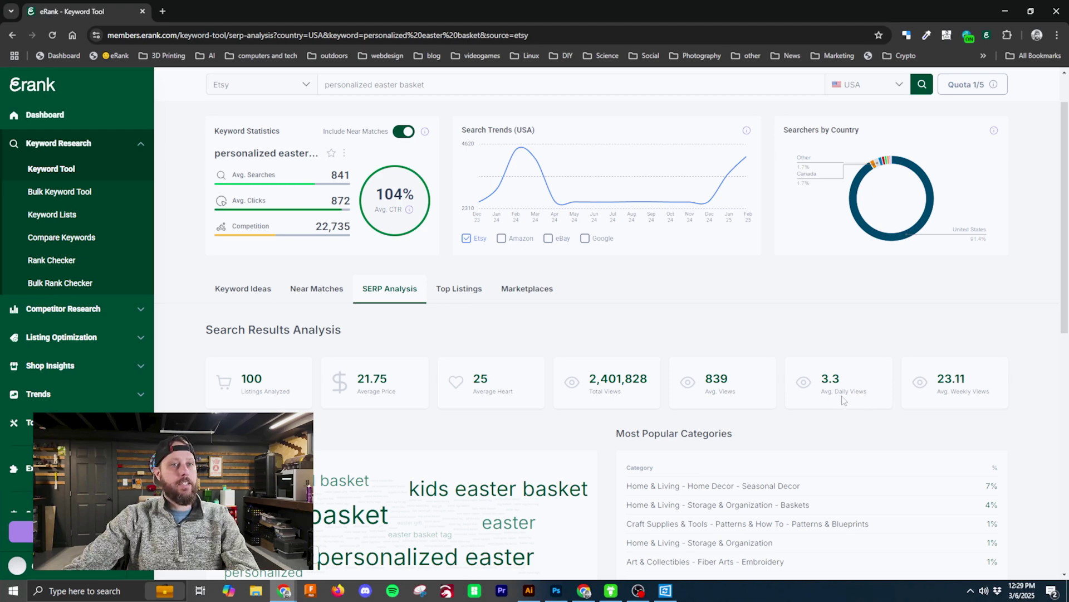
{"action": "scroll", "coordinate": [797, 396], "scroll_direction": "down", "scroll_amount": 5}
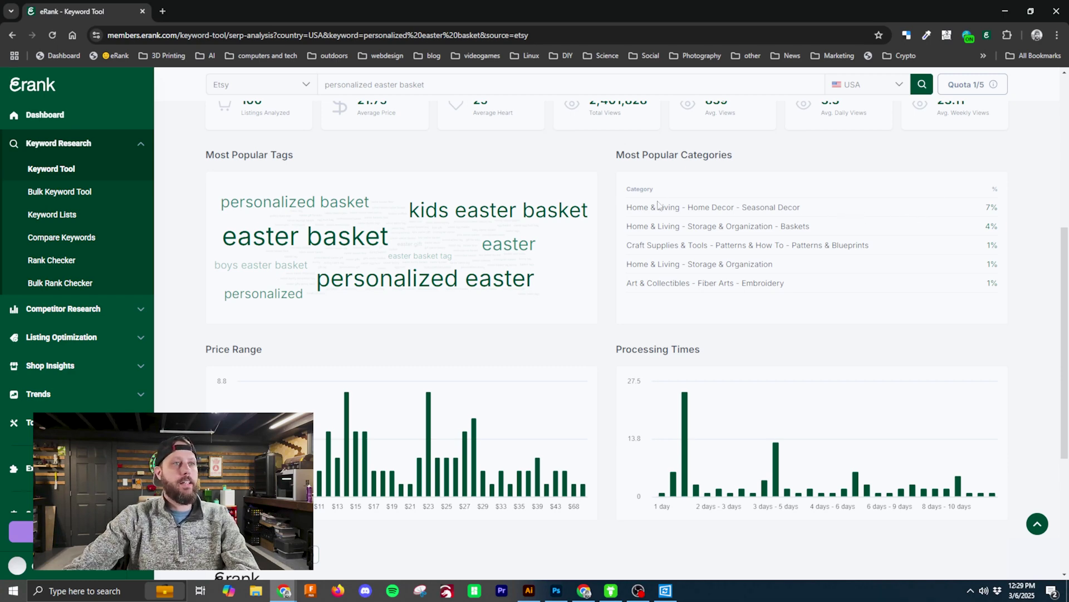
{"action": "scroll", "coordinate": [813, 197], "scroll_direction": "down", "scroll_amount": 2}
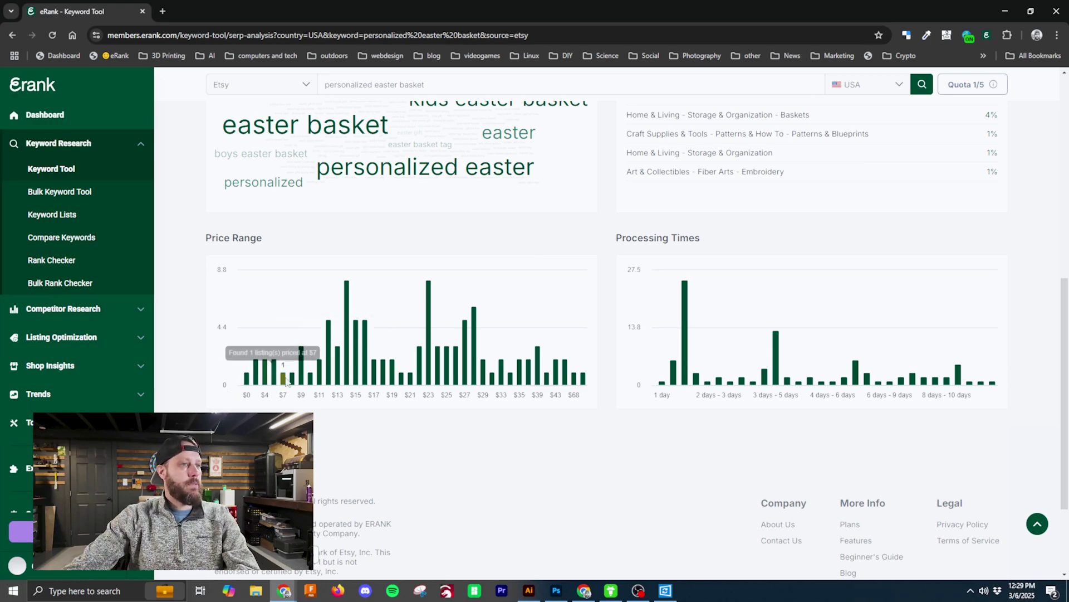
{"action": "mouse_move", "coordinate": [314, 378]}
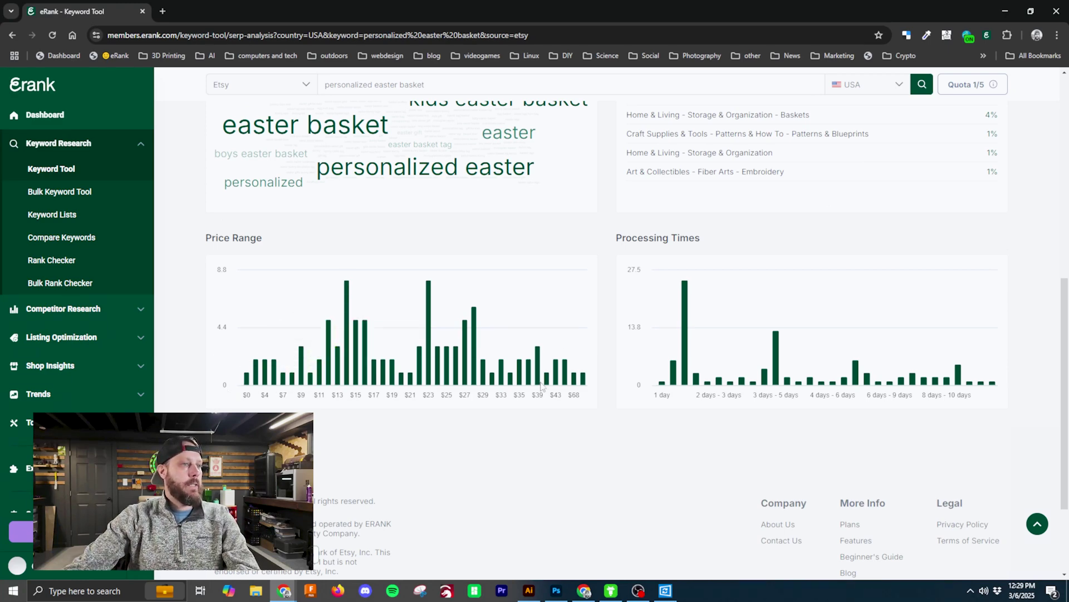
{"action": "mouse_move", "coordinate": [419, 383]}
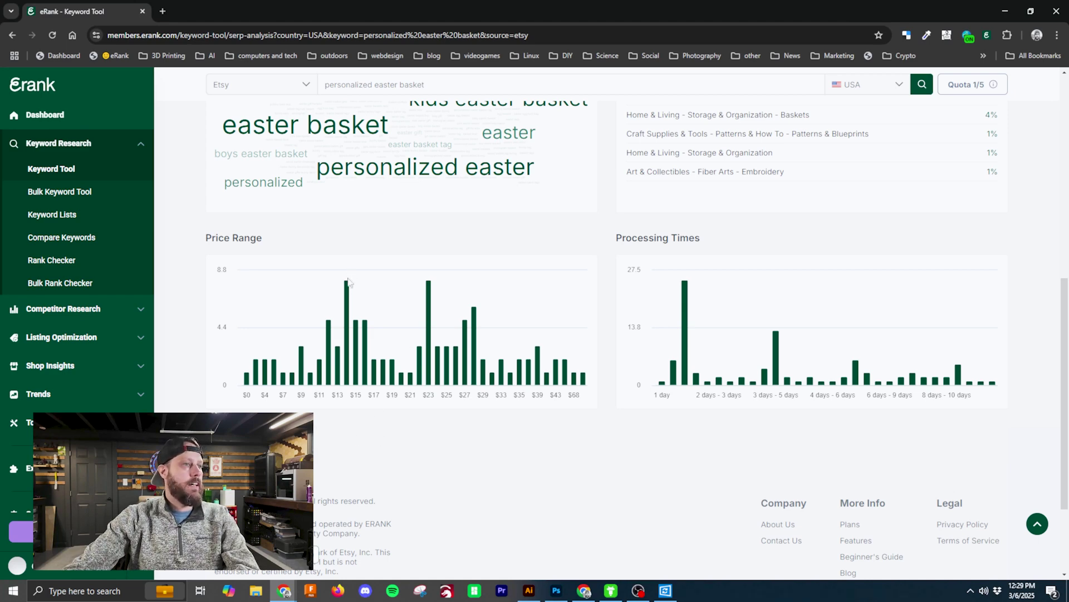
{"action": "mouse_move", "coordinate": [348, 296]}
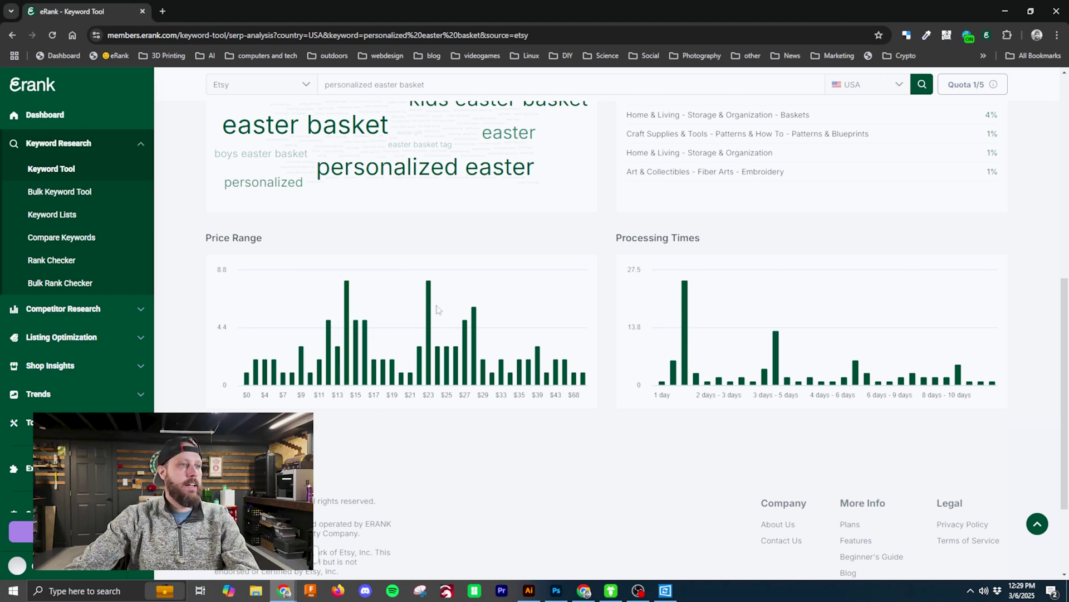
{"action": "mouse_move", "coordinate": [428, 308]}
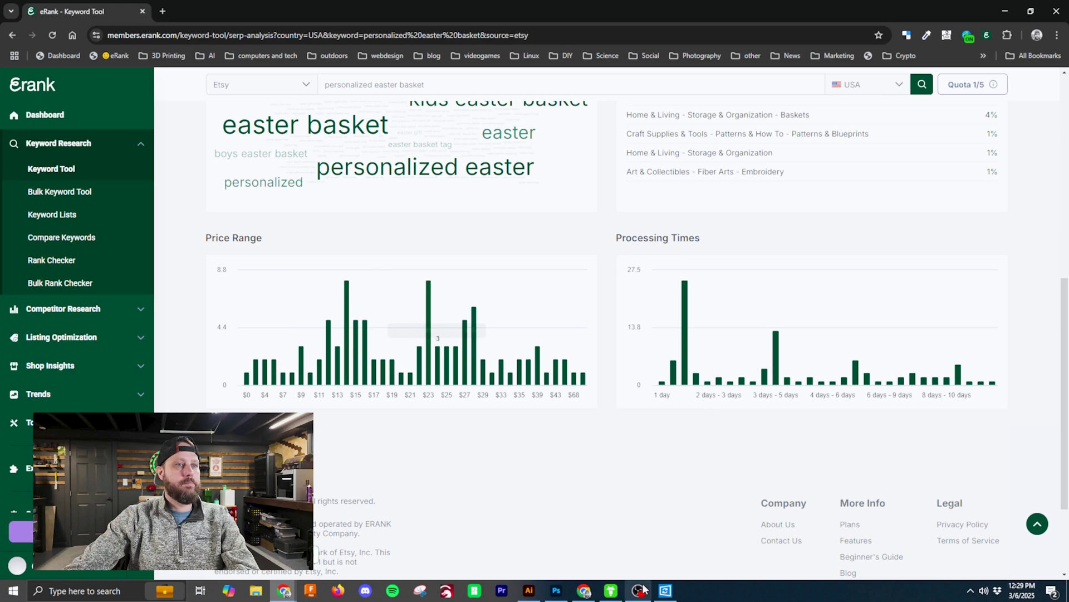
{"action": "scroll", "coordinate": [744, 478], "scroll_direction": "down", "scroll_amount": 1}
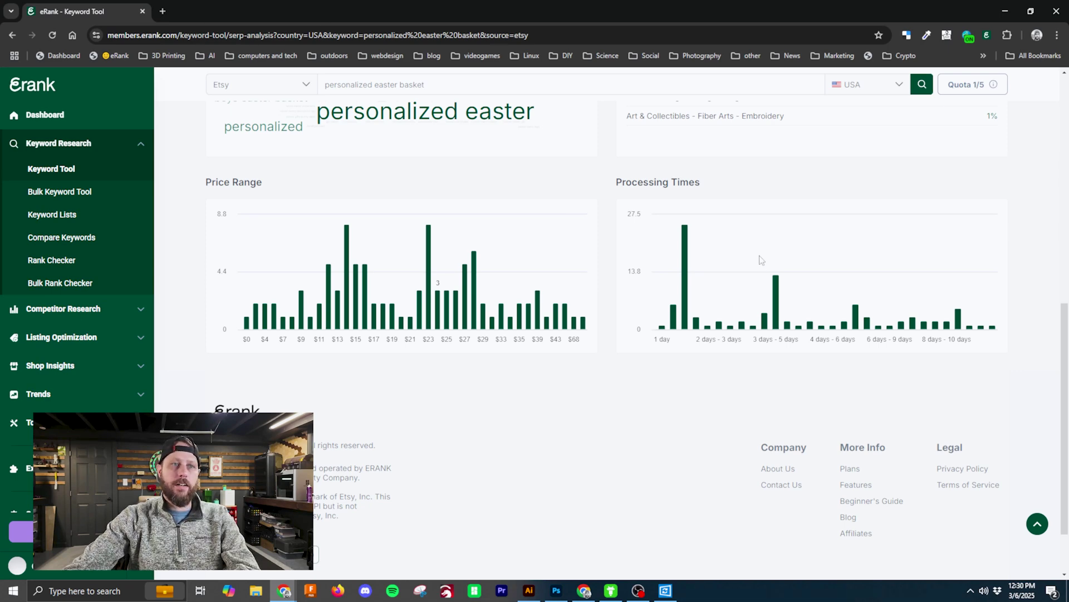
{"action": "mouse_move", "coordinate": [686, 281]}
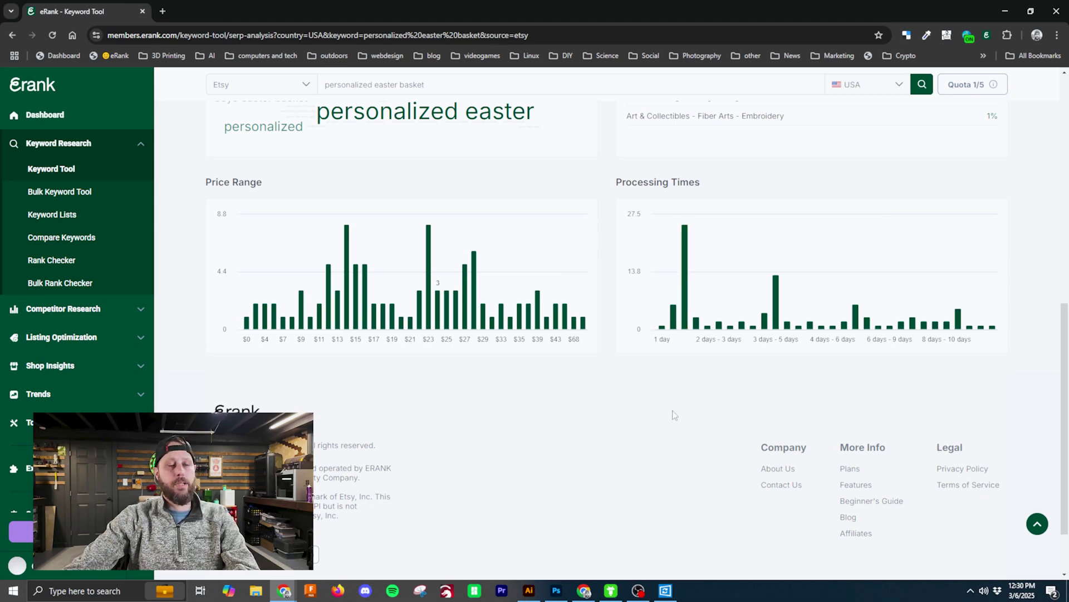
{"action": "scroll", "coordinate": [674, 415], "scroll_direction": "up", "scroll_amount": 7}
{"action": "scroll", "coordinate": [674, 415], "scroll_direction": "up", "scroll_amount": 2}
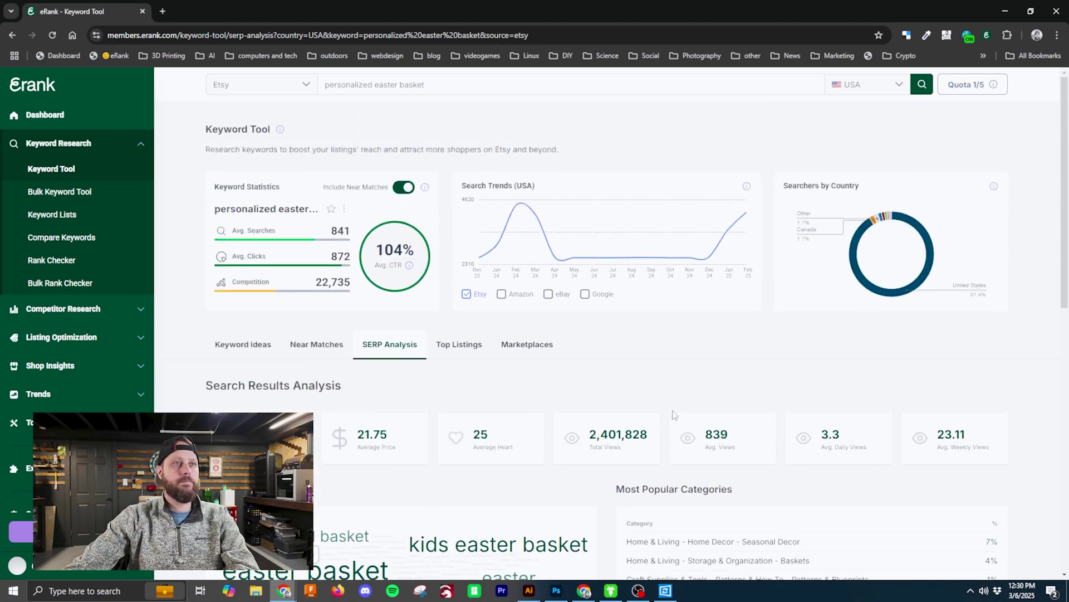
- Show Top Listings and star the 'Easter basket label bunny' tag under listing #1
{"action": "left_click", "coordinate": [479, 350]}
{"action": "scroll", "coordinate": [479, 351], "scroll_direction": "down", "scroll_amount": 1}
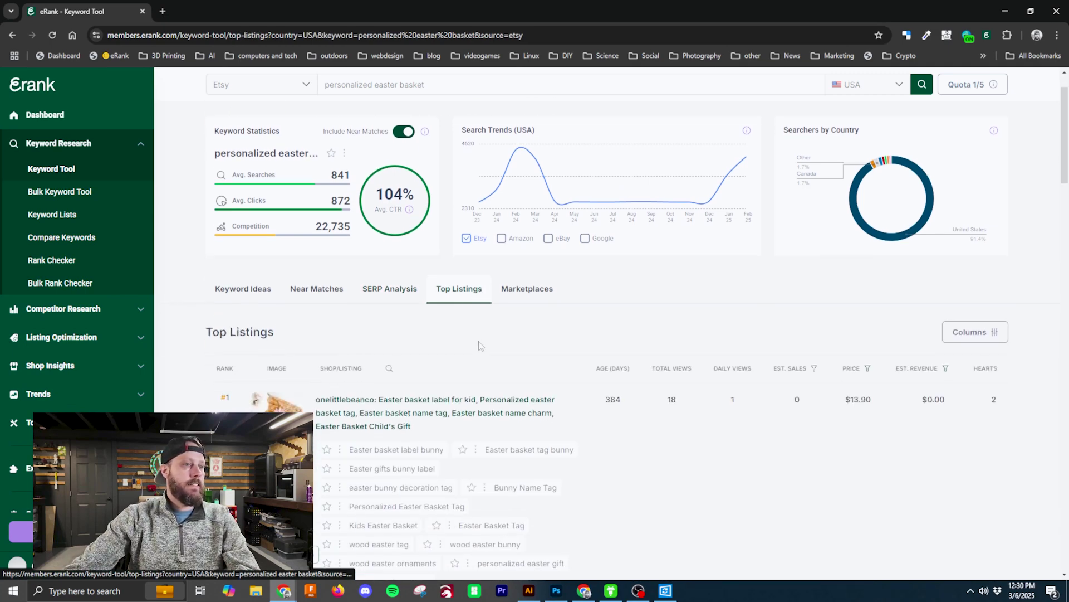
{"action": "scroll", "coordinate": [345, 313], "scroll_direction": "down", "scroll_amount": 2}
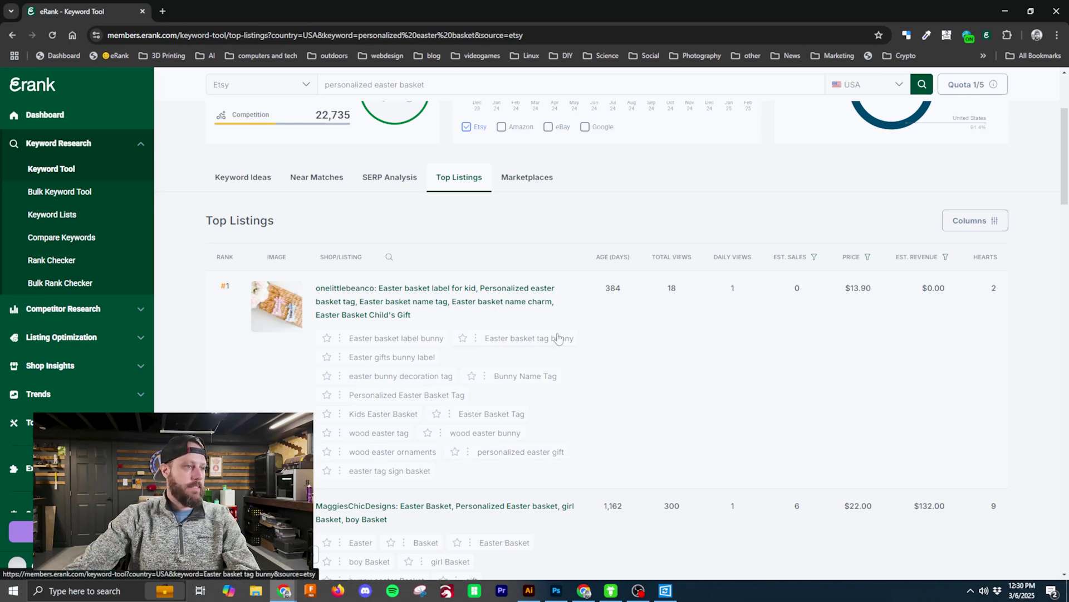
{"action": "left_click", "coordinate": [327, 338]}
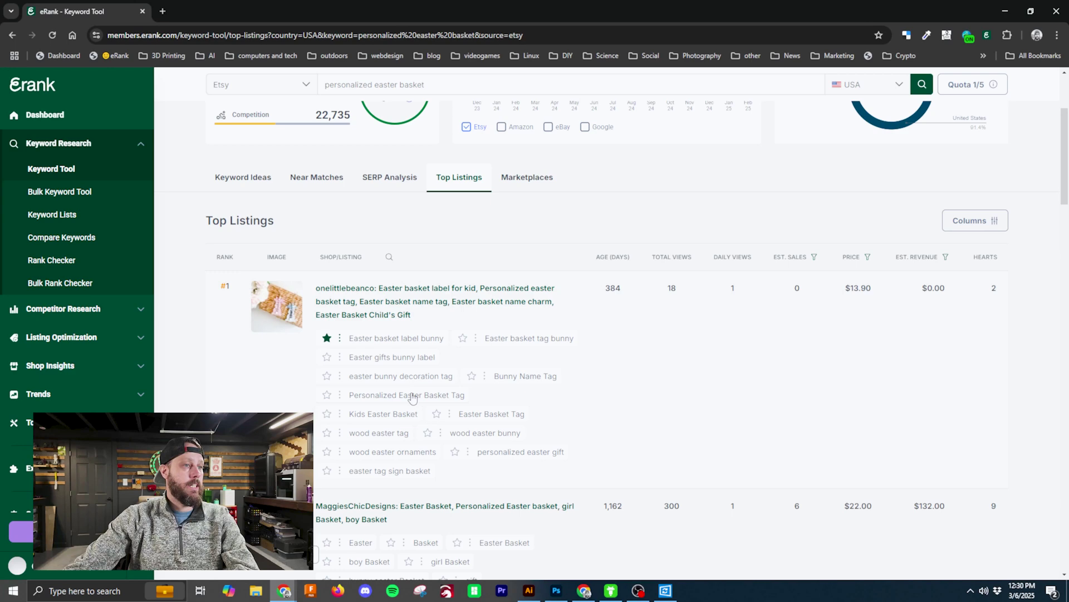
- Review the ranked listings' age, views, estimated sales, price and revenue further down
{"action": "scroll", "coordinate": [413, 398], "scroll_direction": "down", "scroll_amount": 6}
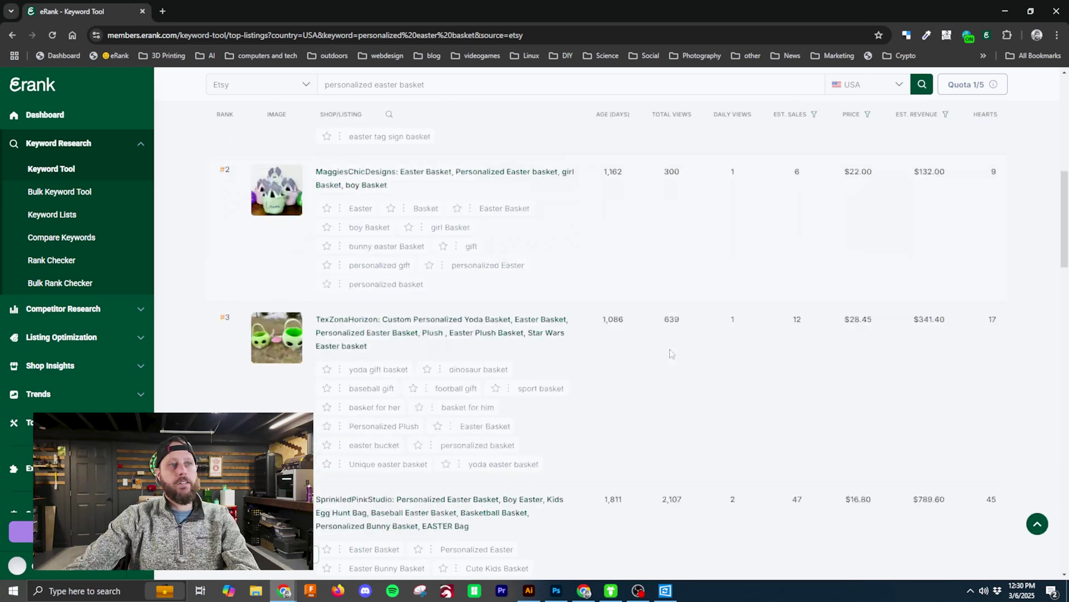
{"action": "scroll", "coordinate": [475, 437], "scroll_direction": "down", "scroll_amount": 4}
{"action": "scroll", "coordinate": [542, 451], "scroll_direction": "up", "scroll_amount": 7}
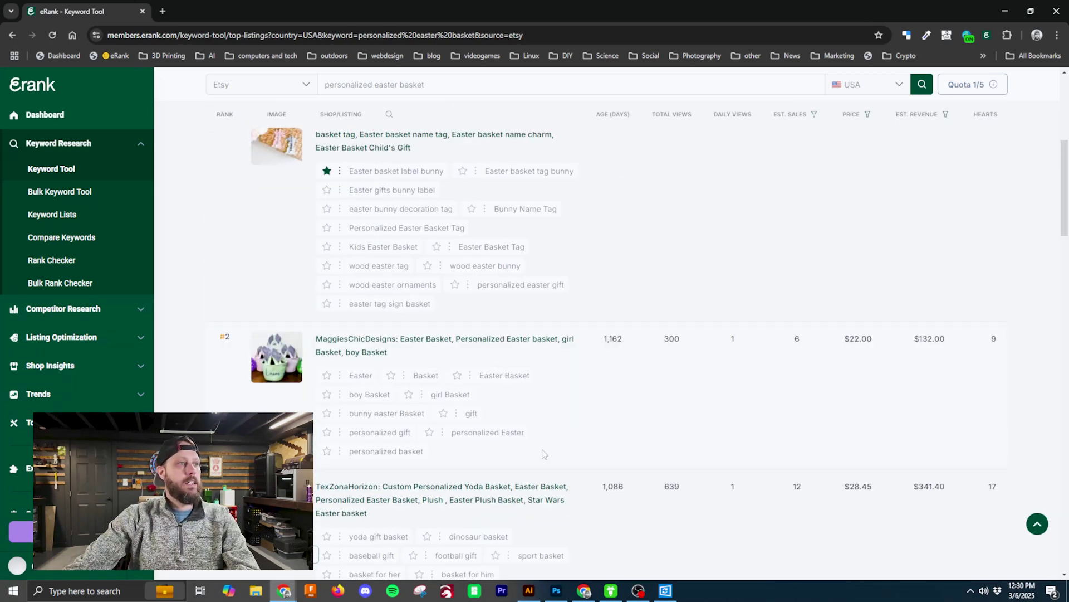
{"action": "scroll", "coordinate": [543, 452], "scroll_direction": "up", "scroll_amount": 6}
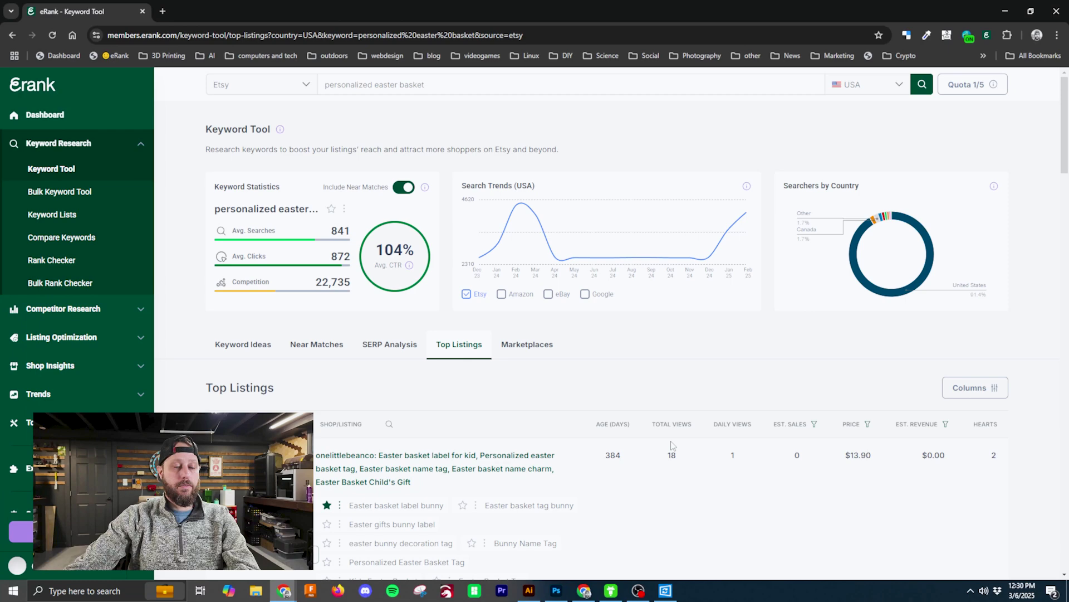
{"action": "scroll", "coordinate": [671, 444], "scroll_direction": "down", "scroll_amount": 4}
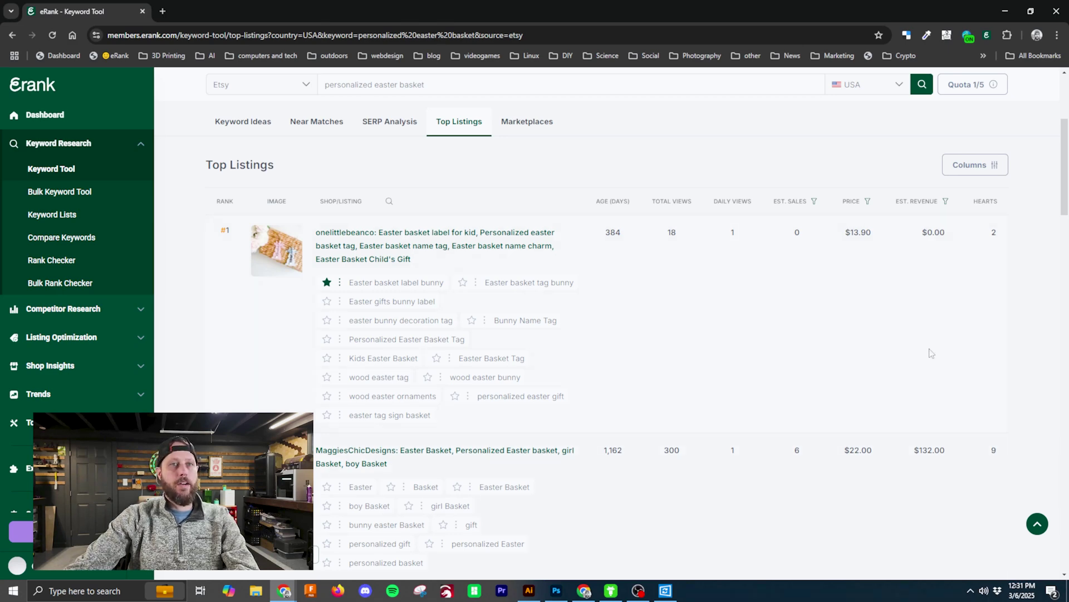
{"action": "scroll", "coordinate": [894, 451], "scroll_direction": "down", "scroll_amount": 7}
{"action": "scroll", "coordinate": [958, 446], "scroll_direction": "down", "scroll_amount": 3}
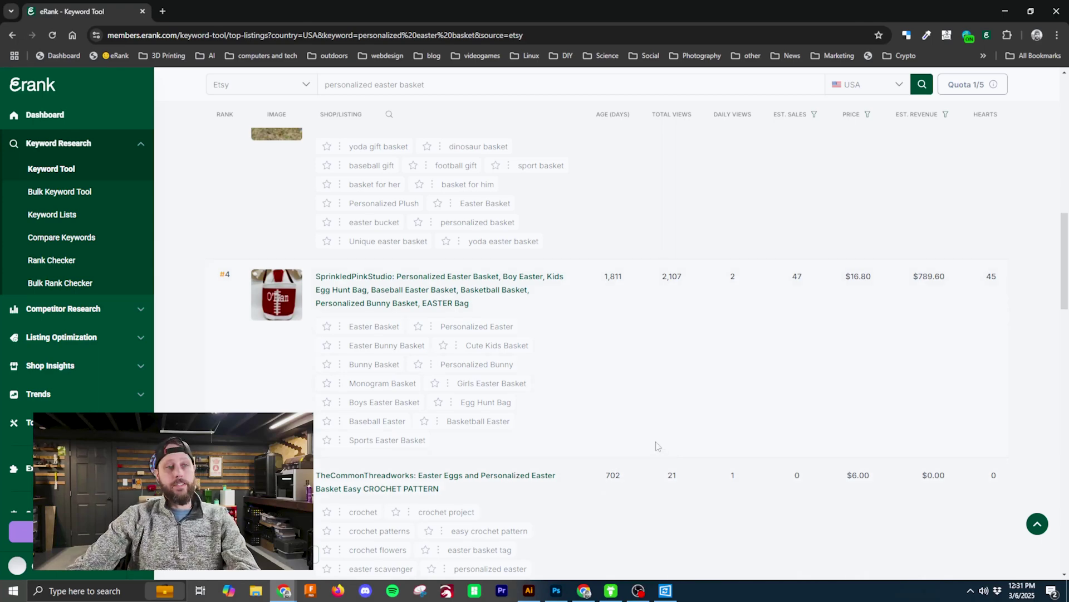
{"action": "scroll", "coordinate": [648, 416], "scroll_direction": "up", "scroll_amount": 10}
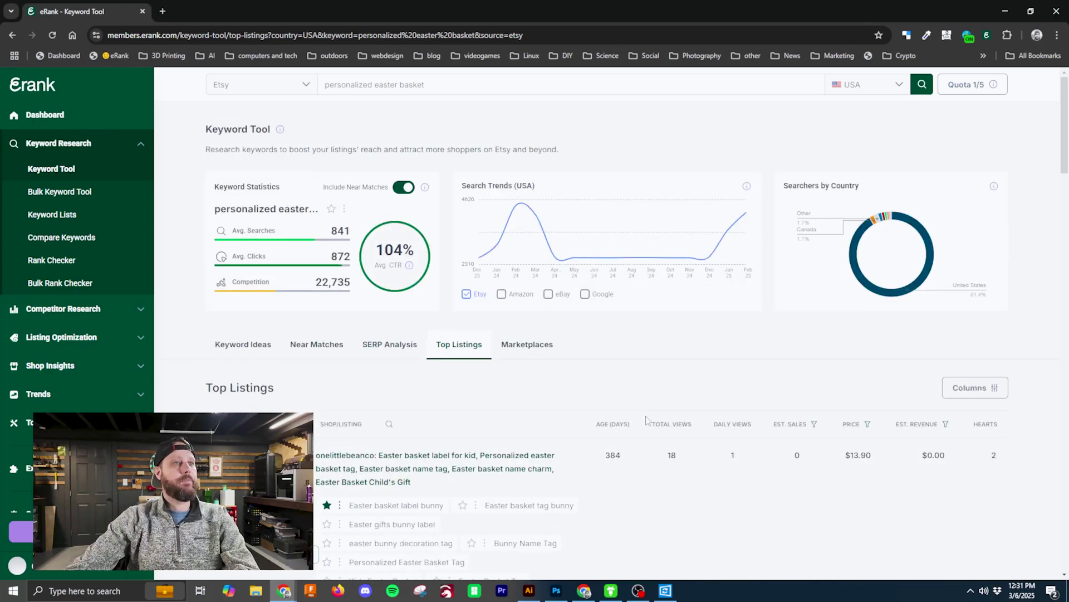
- View the Popular Marketplaces table, where Etsy shows 528 searches, 561 clicks and 106 CTR
{"action": "left_click", "coordinate": [527, 344]}
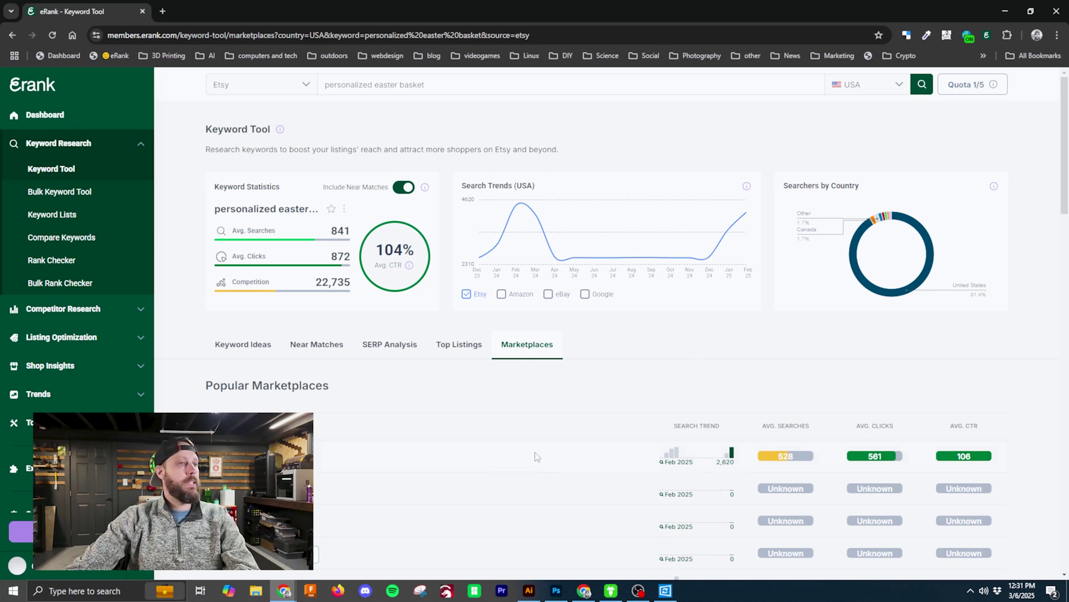
{"action": "scroll", "coordinate": [534, 454], "scroll_direction": "down", "scroll_amount": 2}
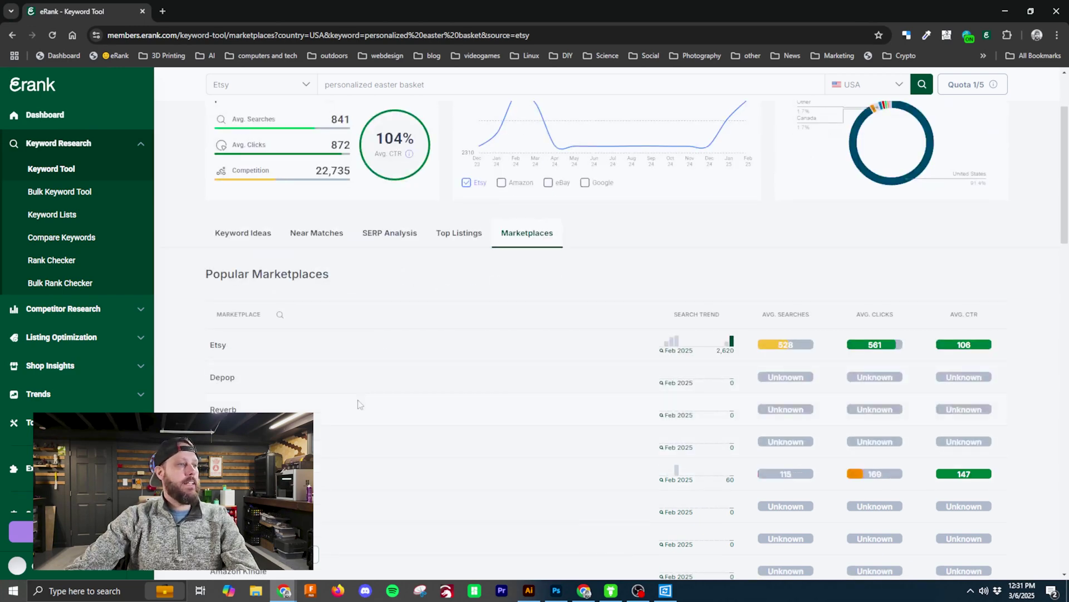
{"action": "scroll", "coordinate": [363, 436], "scroll_direction": "down", "scroll_amount": 1}
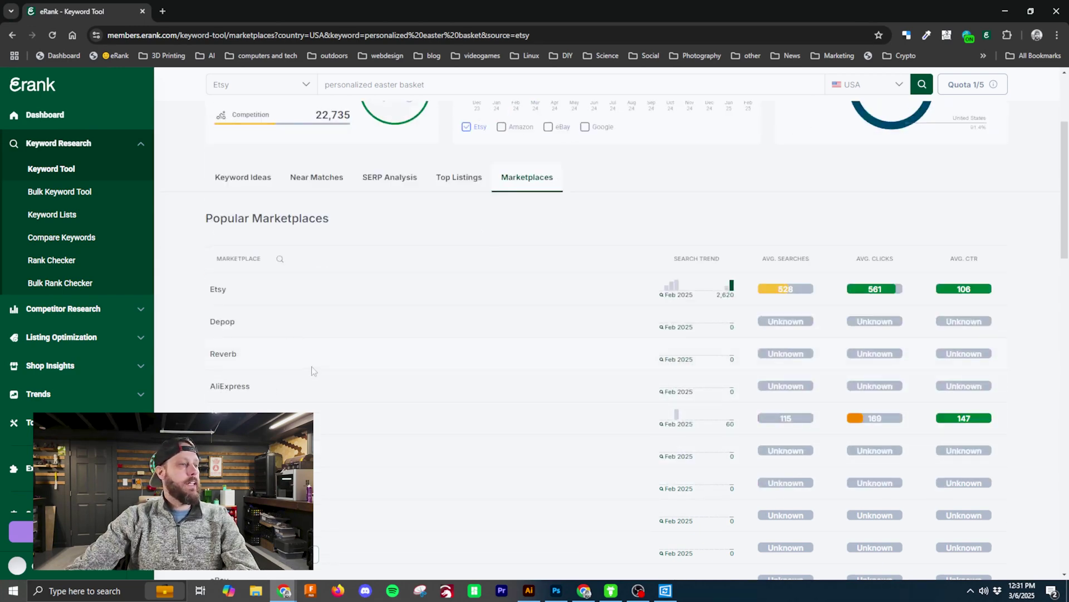